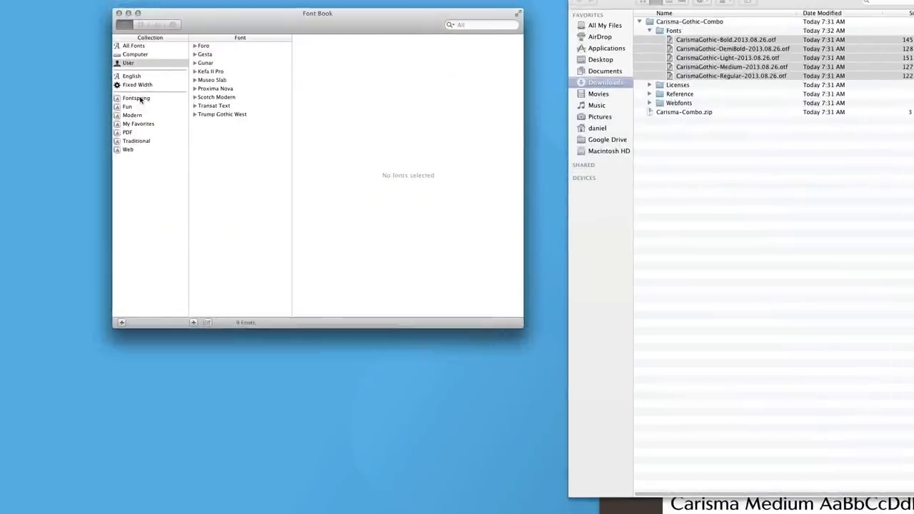
# Select the Web collection and add a new untitled collection from the Collection column's menu
pyautogui.click(126, 149)
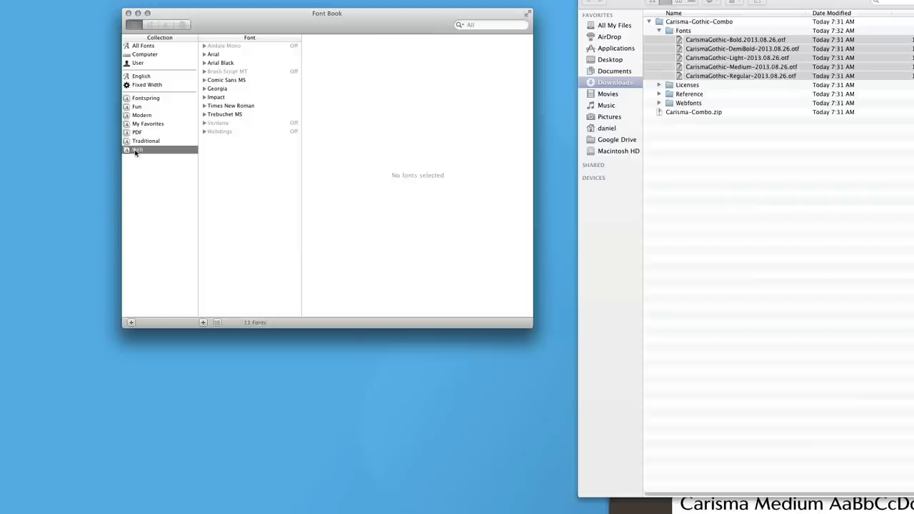
pyautogui.rightClick(145, 192)
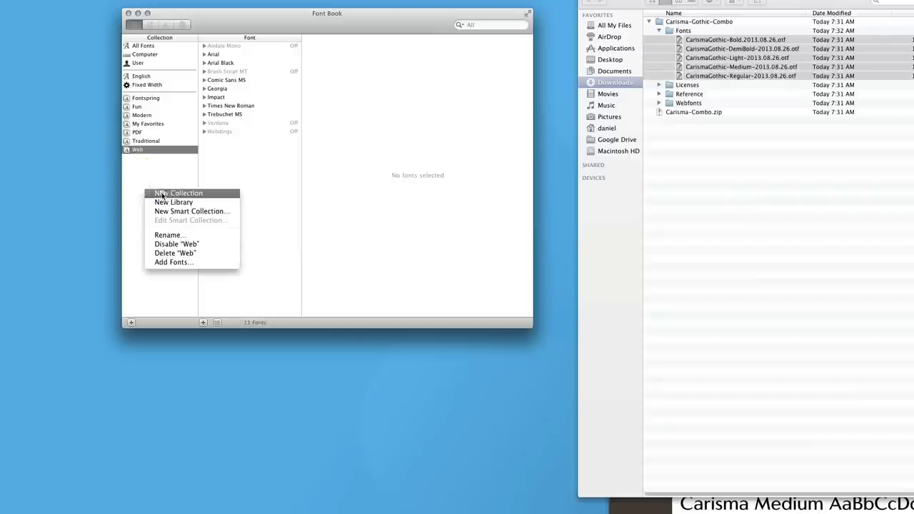
pyautogui.click(161, 193)
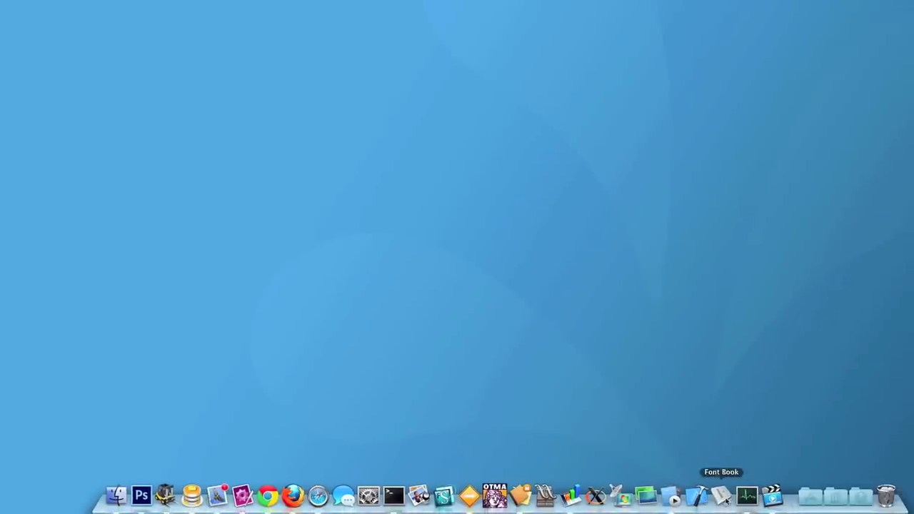
# Open Font Book from the Dock, close it, and relaunch it from the Applications stack
pyautogui.click(723, 500)
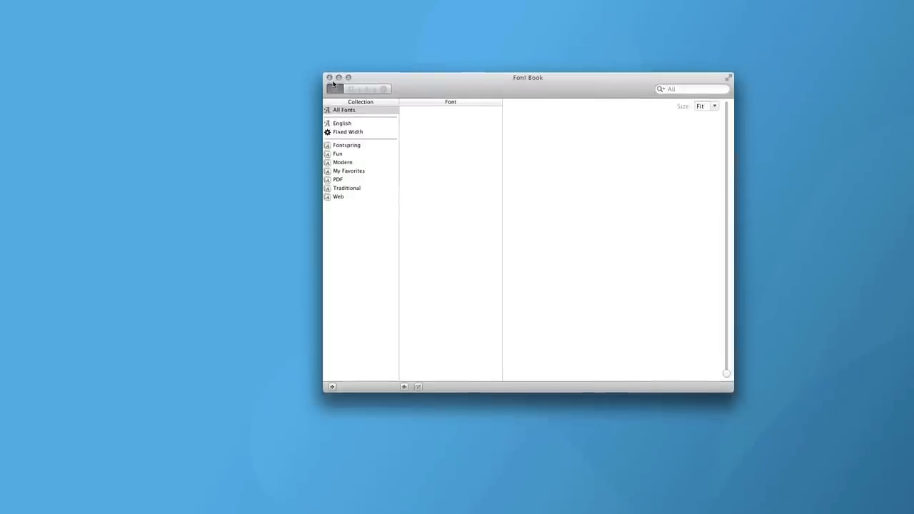
pyautogui.click(329, 79)
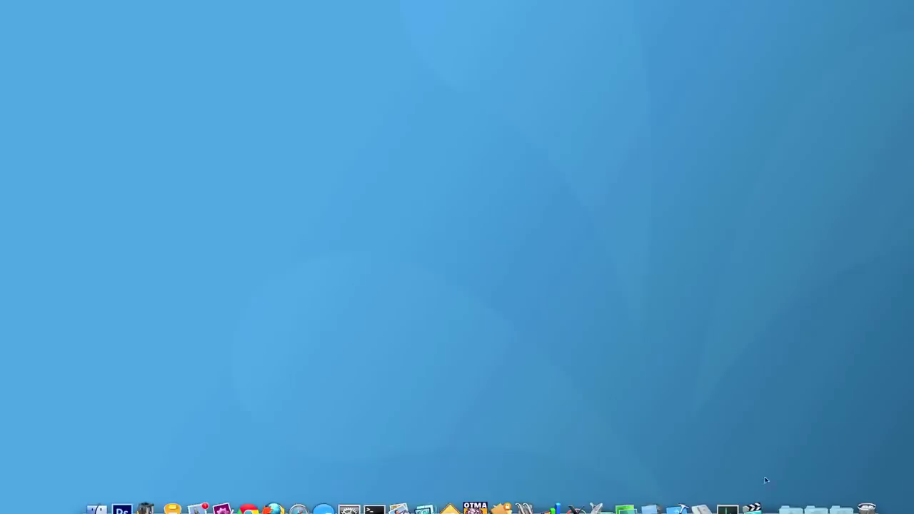
pyautogui.click(767, 499)
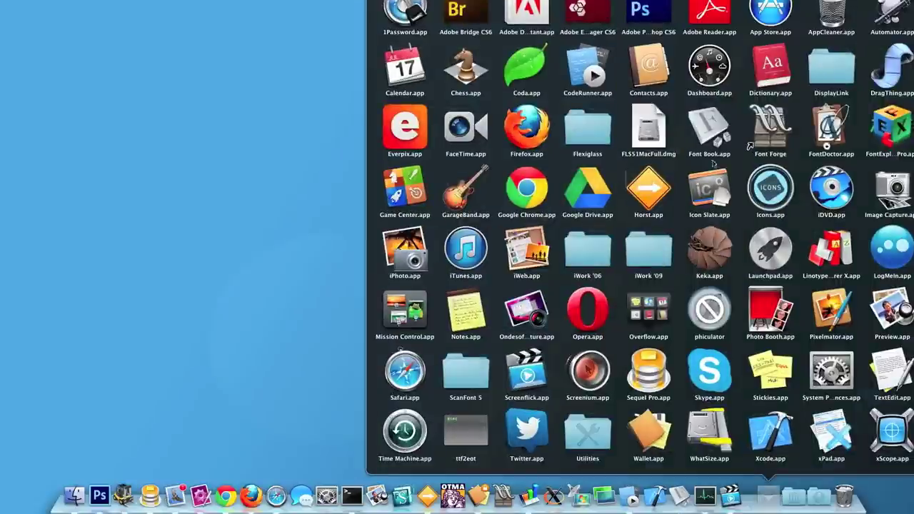
pyautogui.click(711, 148)
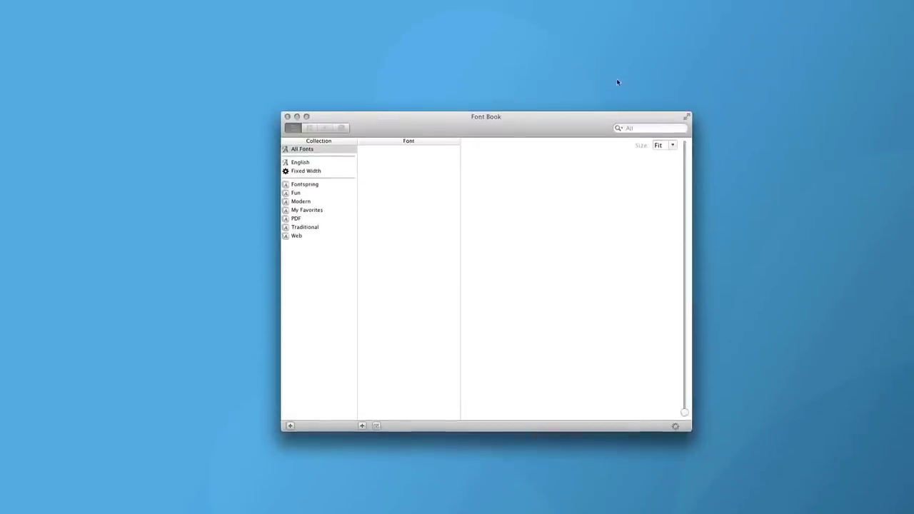
# Switch between All Fonts, Computer and User, ending on User's 10 fonts, and move the window top-left
pyautogui.click(300, 149)
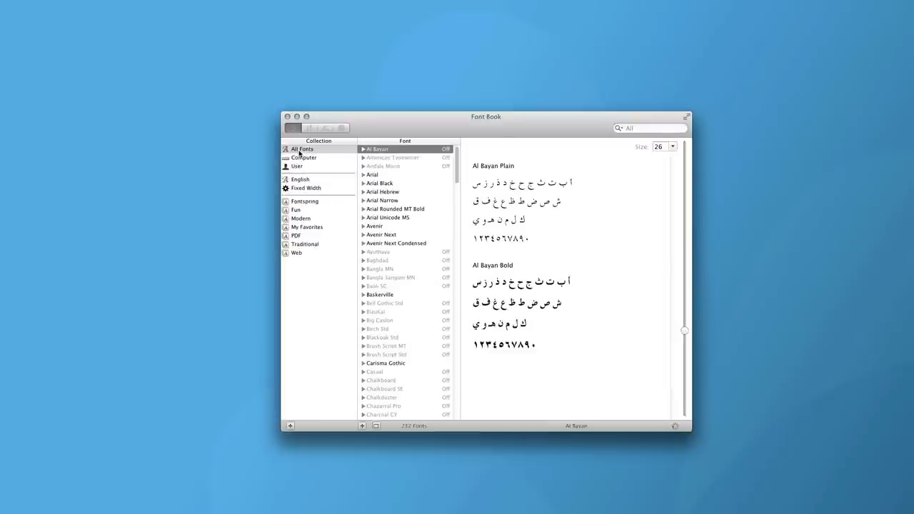
pyautogui.moveTo(300, 153)
pyautogui.click(299, 165)
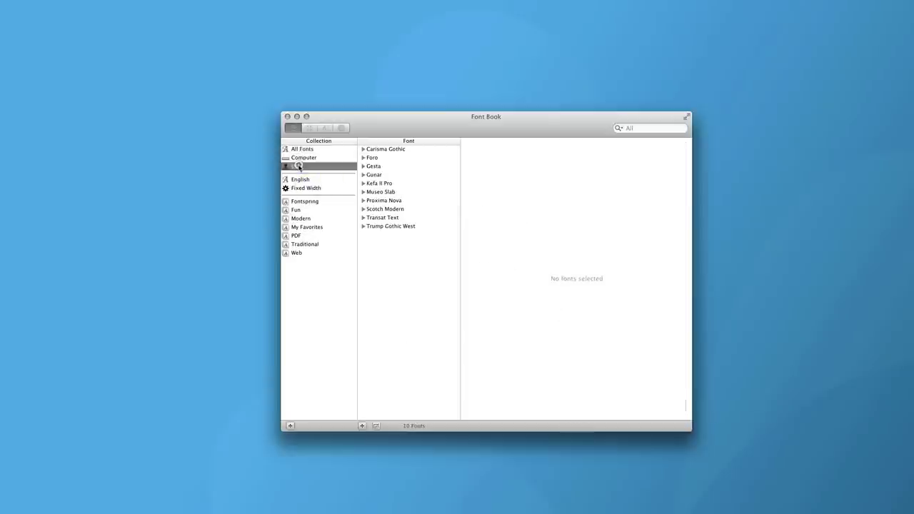
pyautogui.click(301, 159)
pyautogui.click(301, 150)
pyautogui.click(301, 158)
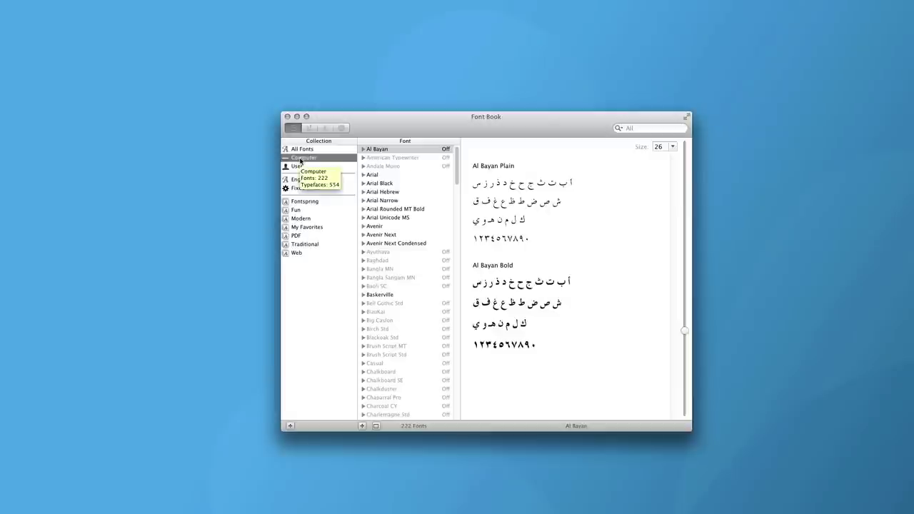
pyautogui.click(299, 166)
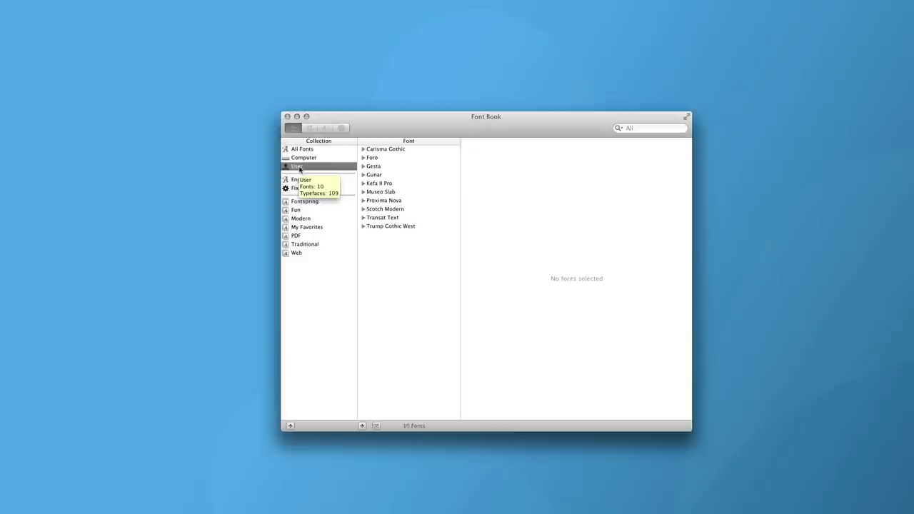
pyautogui.moveTo(379, 127); pyautogui.dragTo(138, 79)
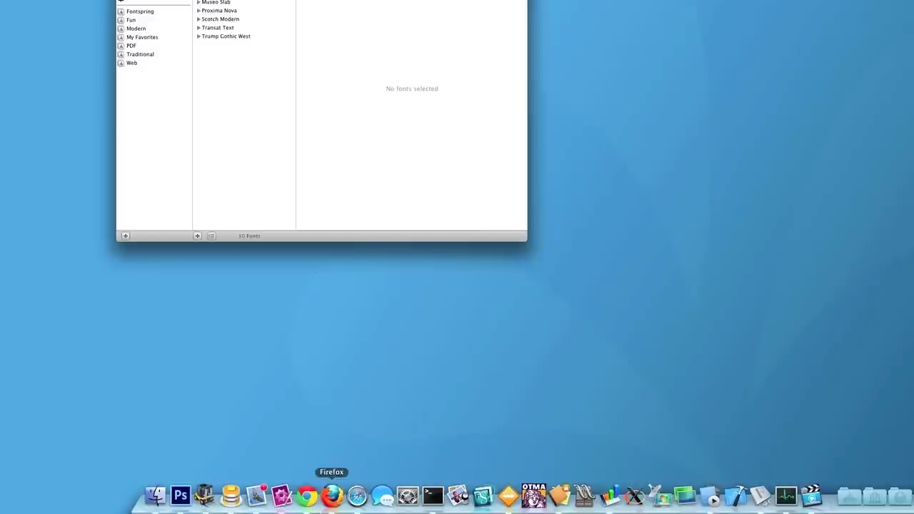
# In Chrome, search Fontspring for 'carism', open the Carisma page and scroll to the $95 Gothic Collection
pyautogui.click(307, 497)
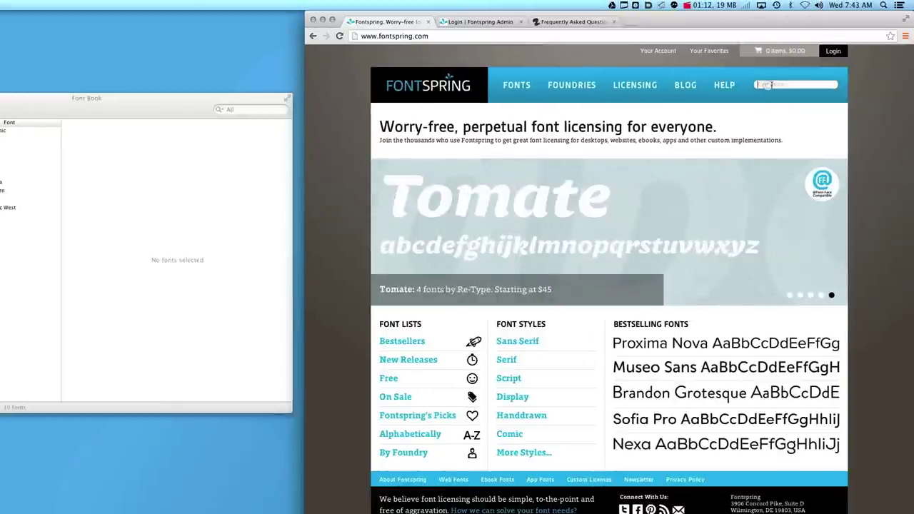
pyautogui.write('carism')
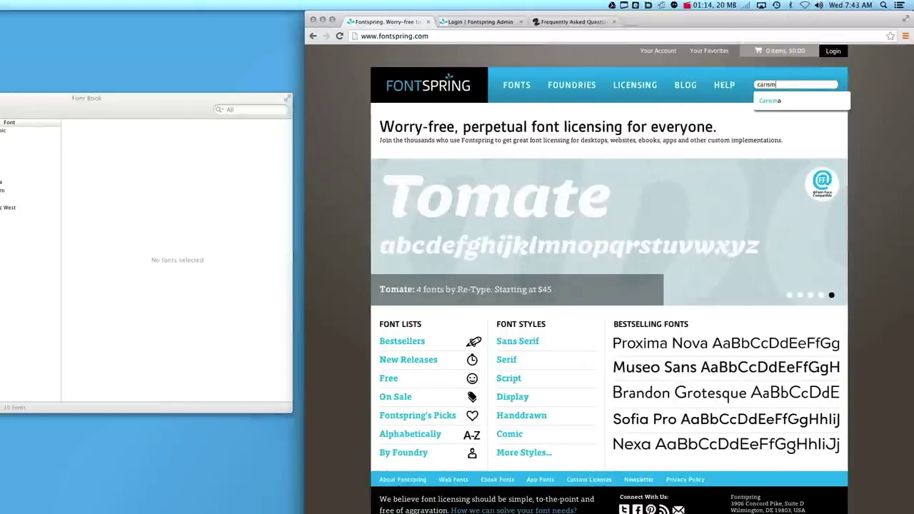
pyautogui.click(776, 101)
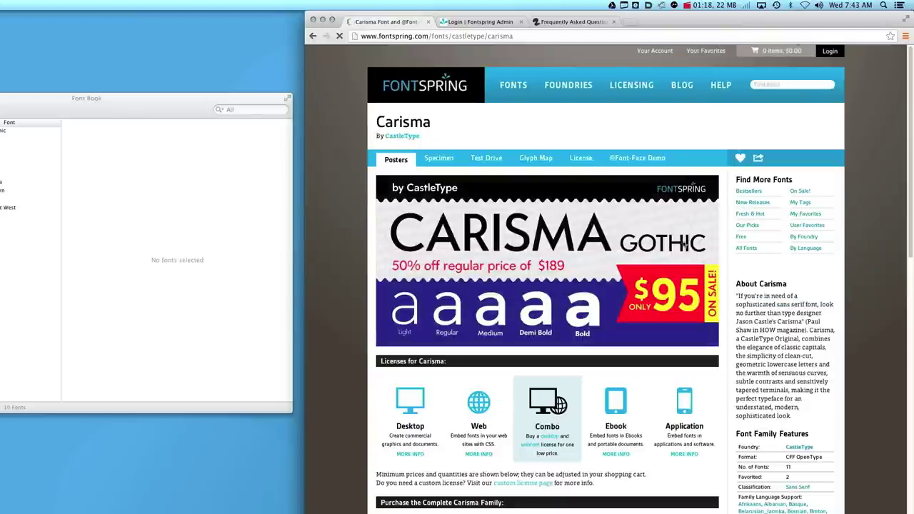
pyautogui.scroll(-2, 675, 325)
pyautogui.scroll(-10, 669, 347)
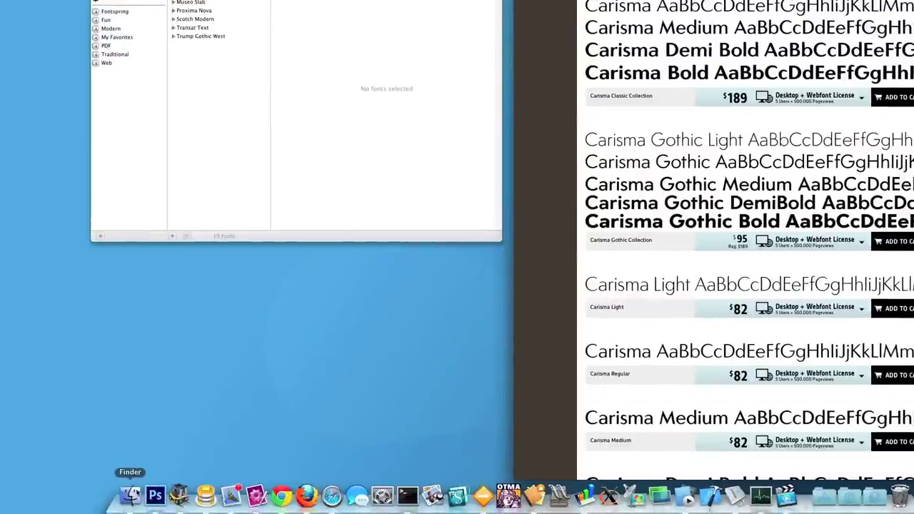
# Open Downloads in Finder on the right, place Font Book on the left, and show the Web collection
pyautogui.click(0, 513)
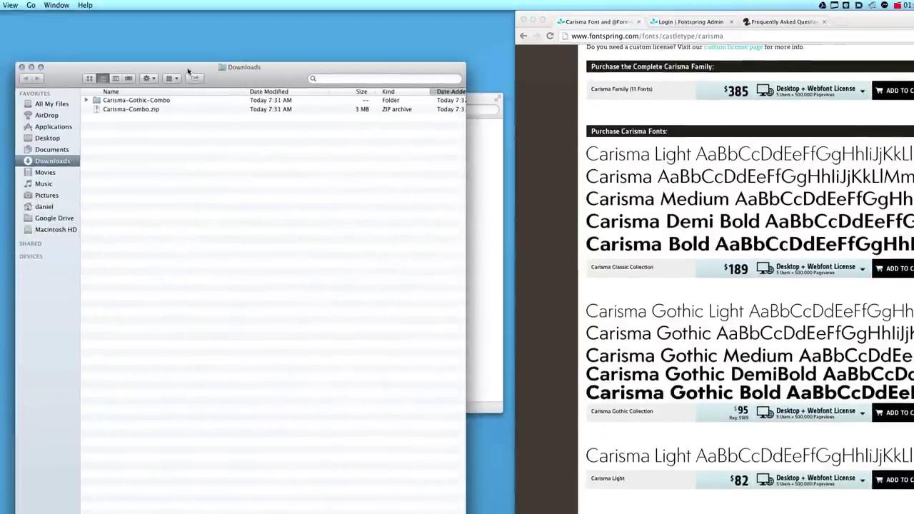
pyautogui.moveTo(197, 68); pyautogui.dragTo(665, 79)
pyautogui.moveTo(342, 102); pyautogui.dragTo(277, 102)
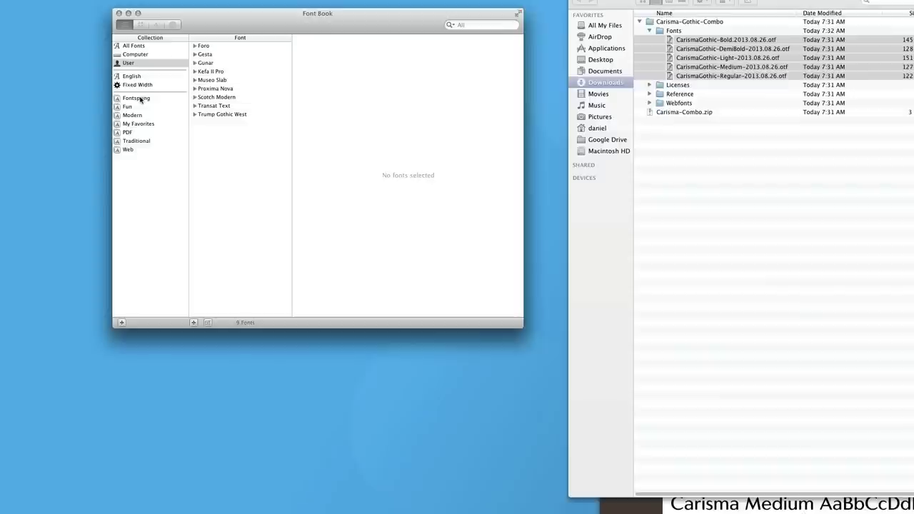
pyautogui.click(126, 150)
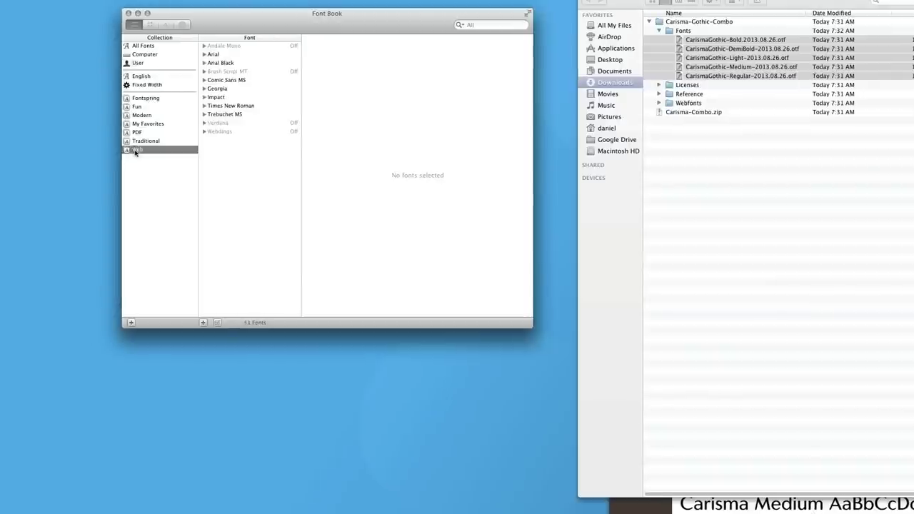
# Create a new collection named 'Weblicenses'
pyautogui.rightClick(143, 189)
pyautogui.click(160, 195)
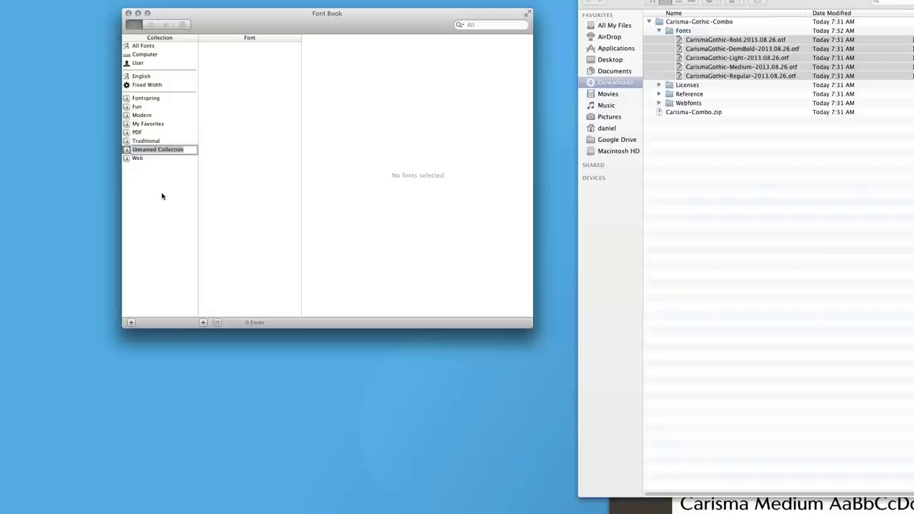
pyautogui.write('Weblicenses')
pyautogui.press('Return')
# Create a second collection named 'Client A', then view the Fontspring collection
pyautogui.rightClick(162, 209)
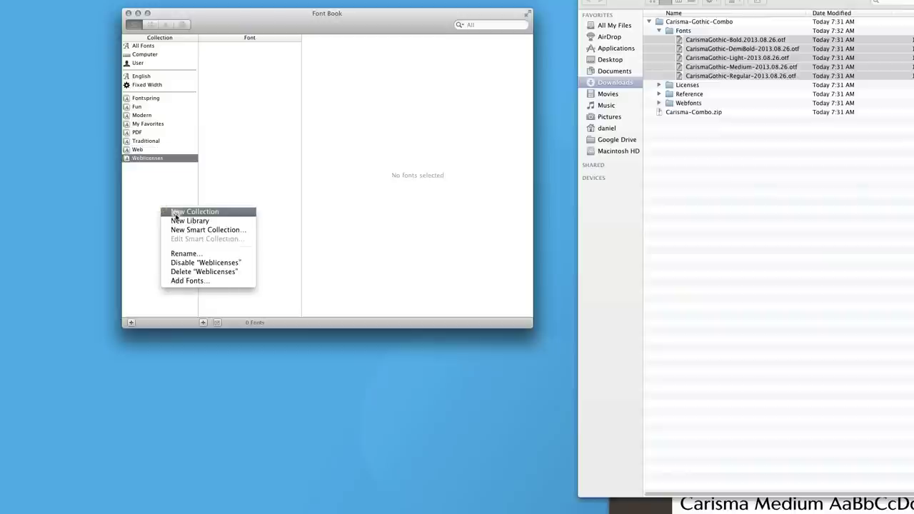
pyautogui.click(174, 212)
pyautogui.write('Cl')
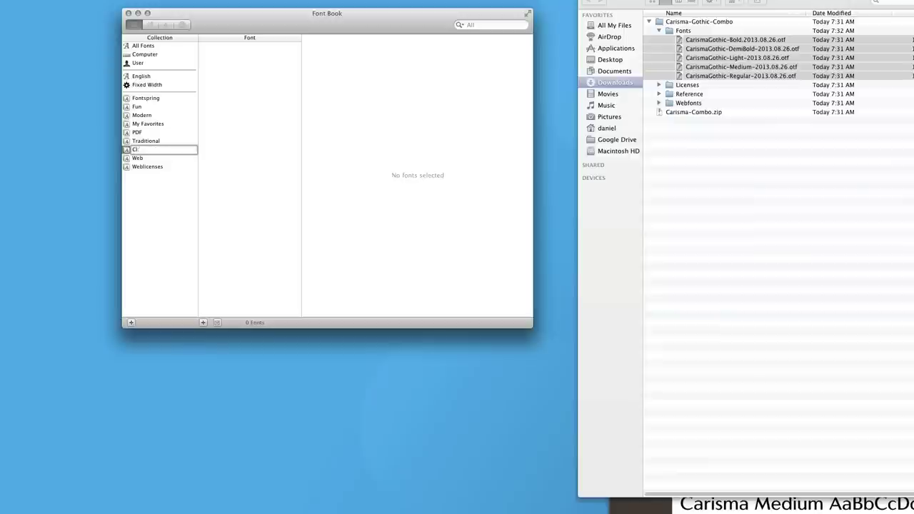
pyautogui.write('ient A')
pyautogui.press('Return')
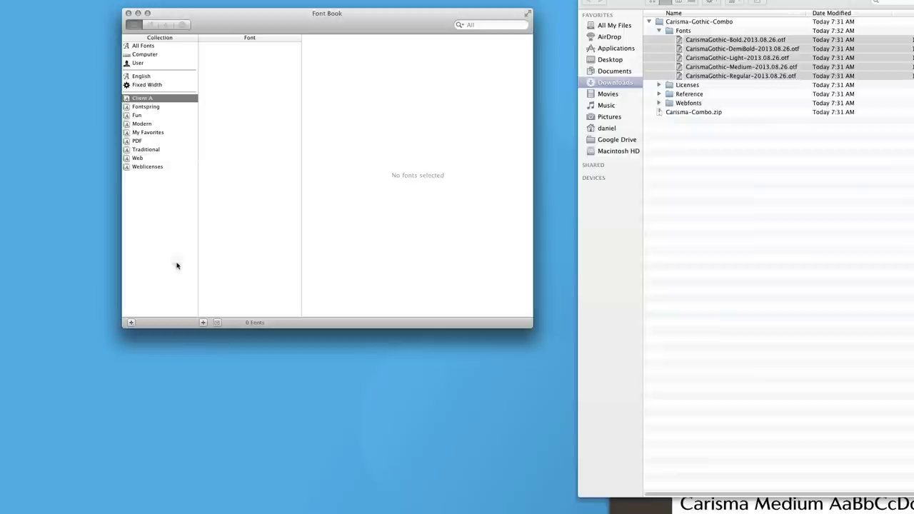
pyautogui.click(150, 107)
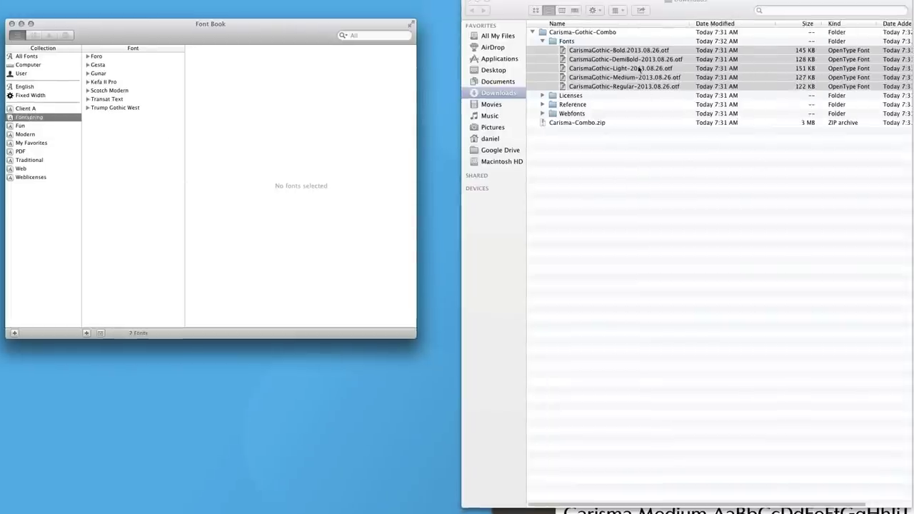
# Drop the five CarismaGothic .otf files into Font Book's Fontspring collection and confirm them in User
pyautogui.moveTo(634, 53); pyautogui.dragTo(153, 168)
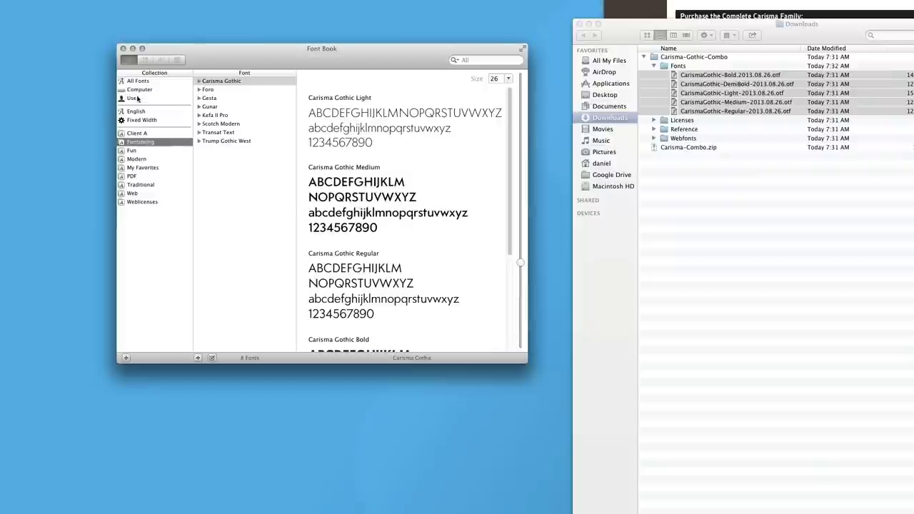
pyautogui.click(23, 98)
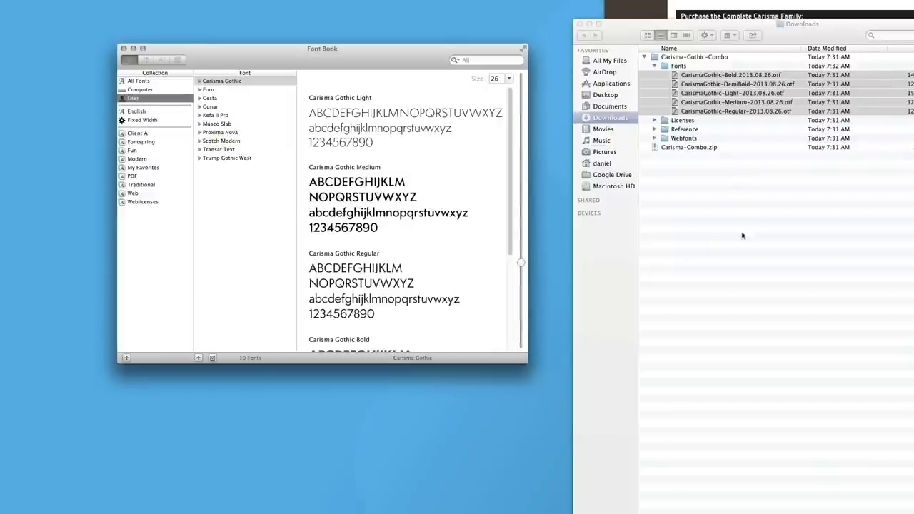
# Open a new Finder window on the user Library's Fonts folder via Go > Library
pyautogui.click(727, 307)
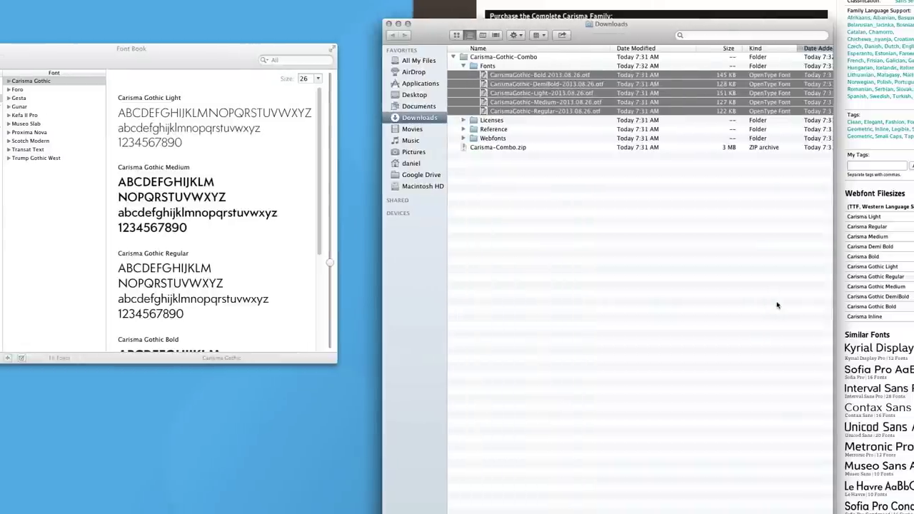
pyautogui.press('super+n')
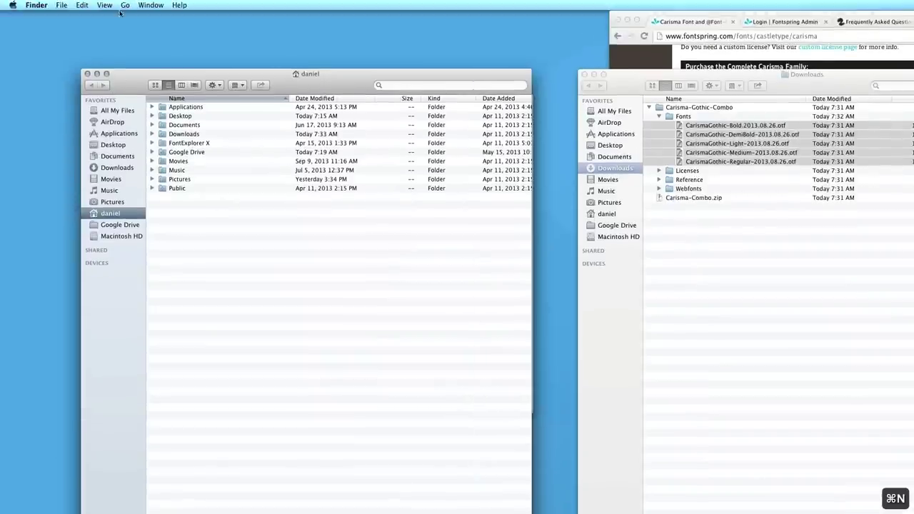
pyautogui.click(124, 6)
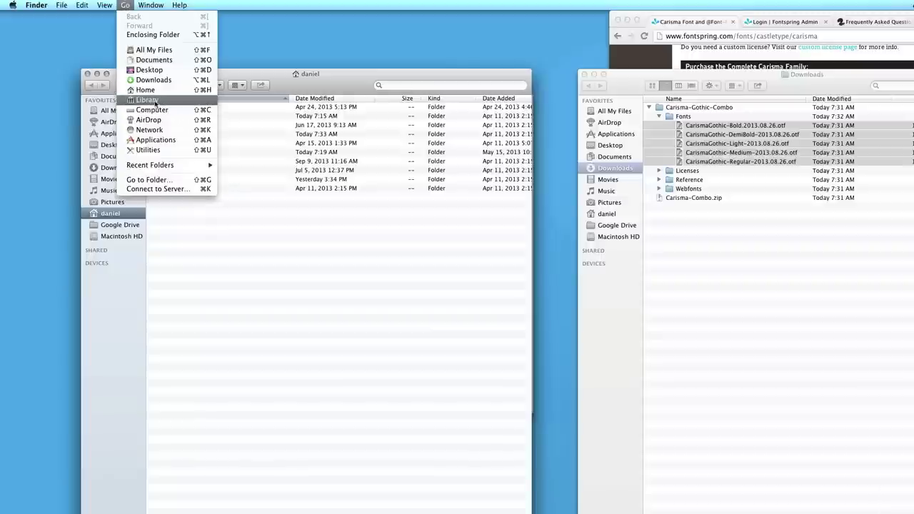
pyautogui.click(147, 100)
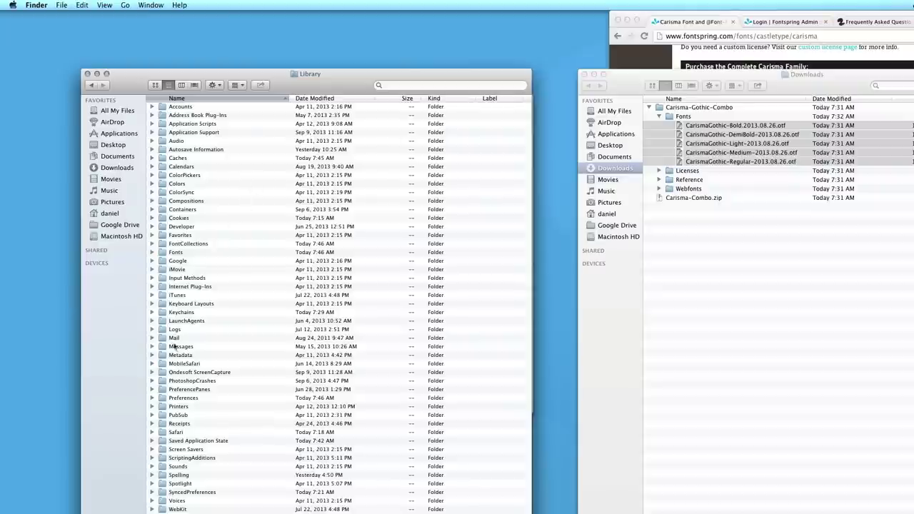
pyautogui.click(175, 253)
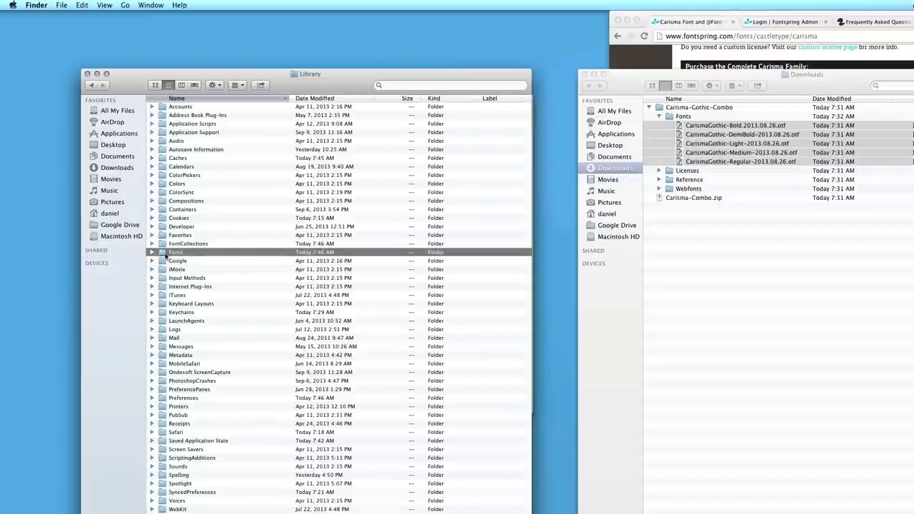
pyautogui.doubleClick(170, 253)
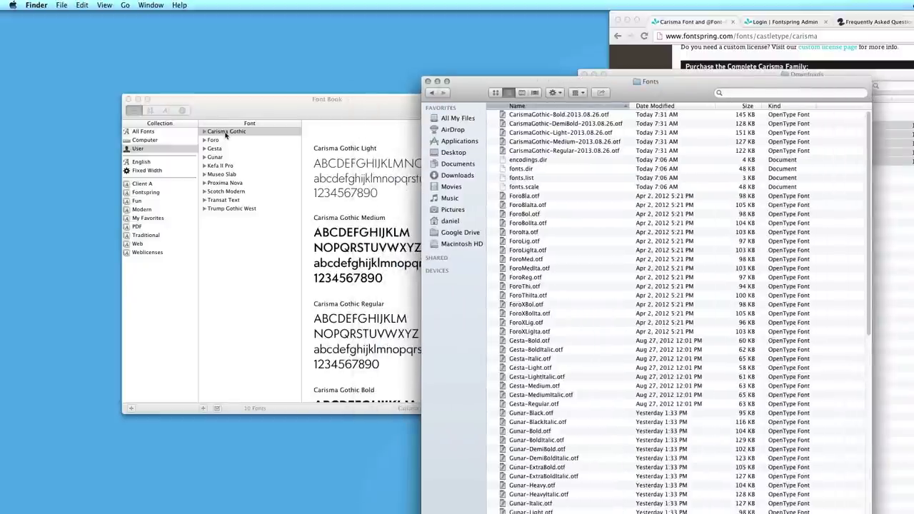
# Remove the Carisma Gothic family from the User library, leaving 9 fonts
pyautogui.click(226, 134)
pyautogui.rightClick(230, 133)
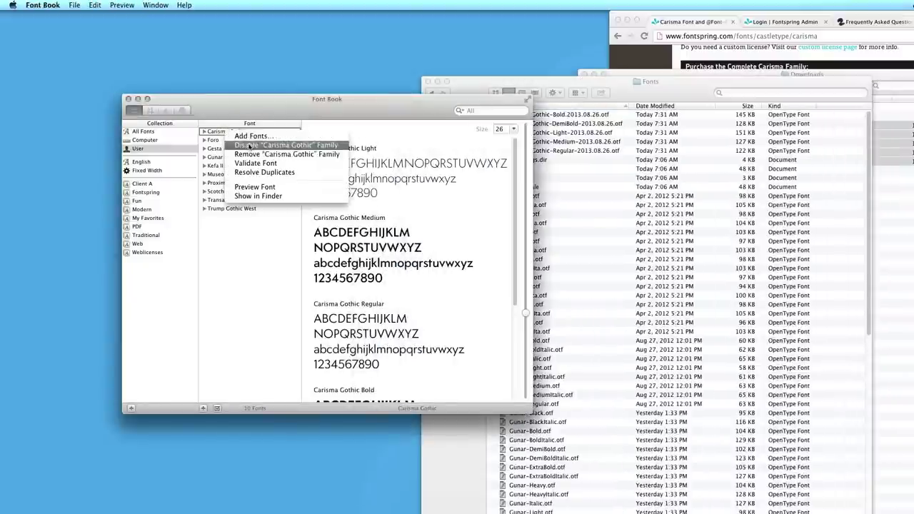
pyautogui.click(251, 154)
pyautogui.click(419, 175)
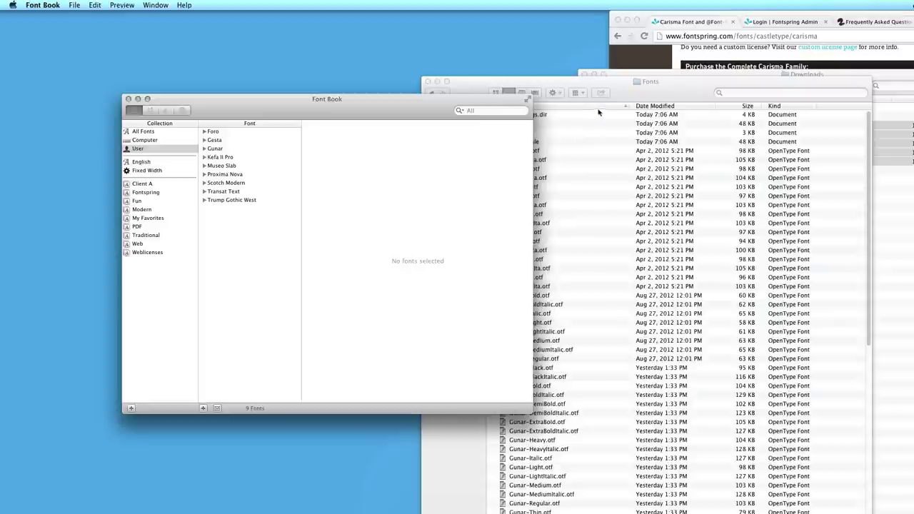
# Rearrange the windows, drag the Carisma Gothic files onto Font Book, and show the Computer library
pyautogui.moveTo(387, 99); pyautogui.dragTo(305, 95)
pyautogui.moveTo(511, 83); pyautogui.dragTo(552, 84)
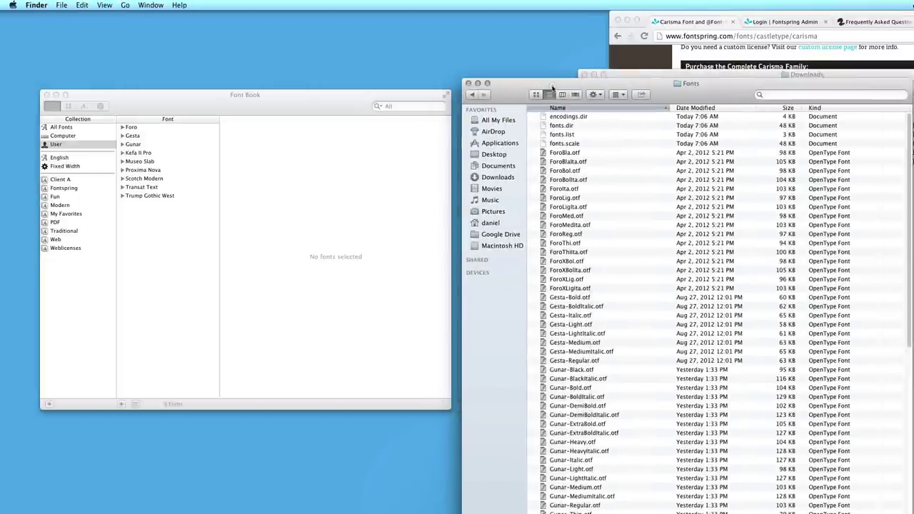
pyautogui.click(325, 180)
pyautogui.moveTo(647, 91); pyautogui.dragTo(638, 177)
pyautogui.click(743, 135)
pyautogui.moveTo(741, 126); pyautogui.dragTo(167, 229)
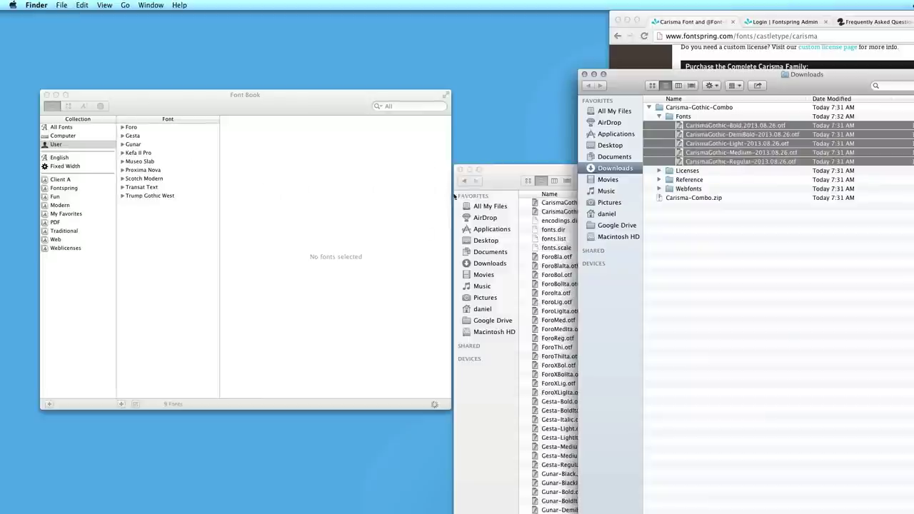
pyautogui.click(497, 187)
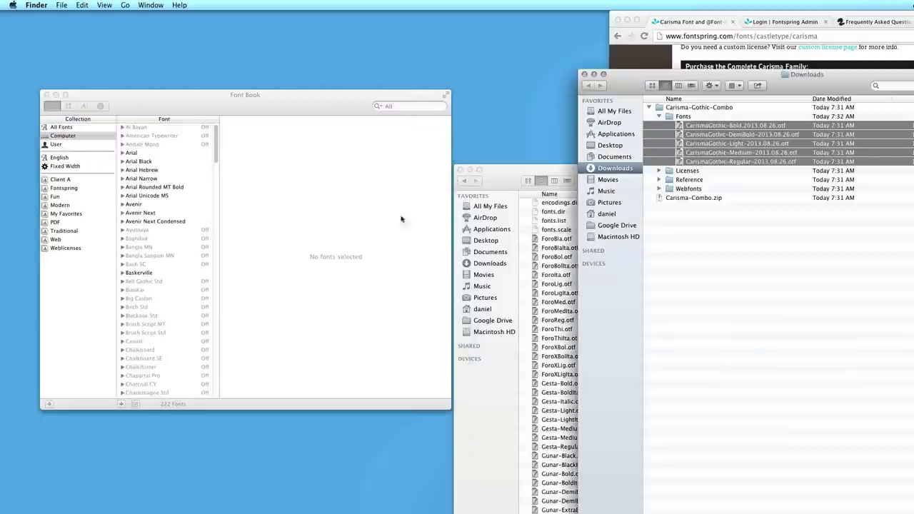
# Select all five CarismaGothic files in Downloads and drop them onto Font Book's Computer library
pyautogui.click(733, 297)
pyautogui.click(167, 216)
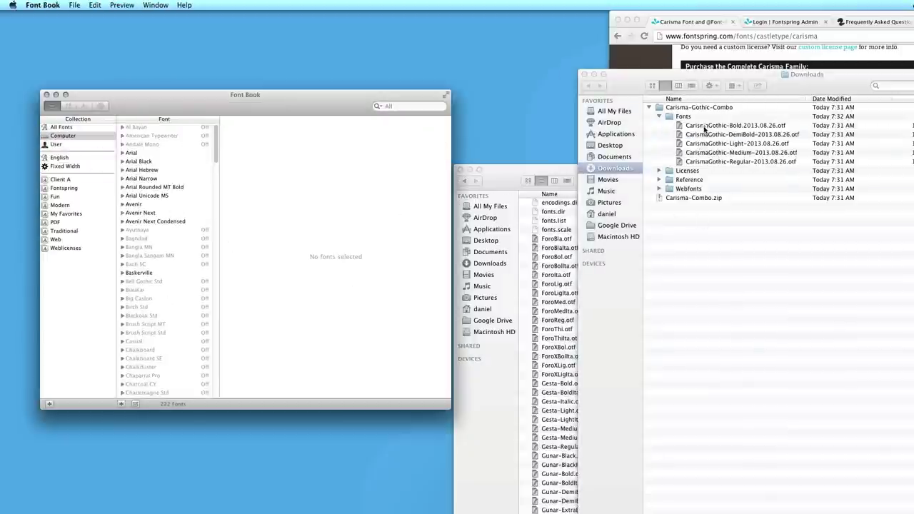
pyautogui.click(707, 148)
pyautogui.click(710, 126)
pyautogui.keyDown('shift'); pyautogui.click(707, 162); pyautogui.keyUp('shift')
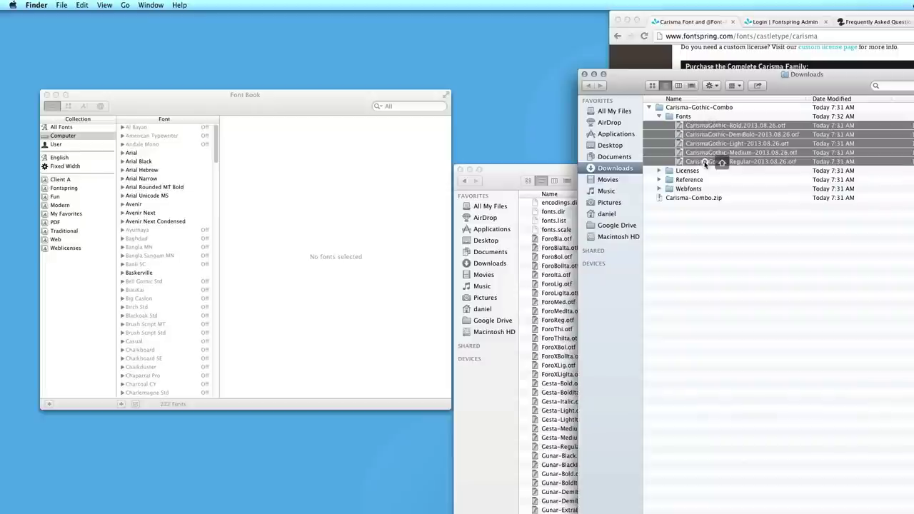
pyautogui.moveTo(711, 149); pyautogui.dragTo(169, 205)
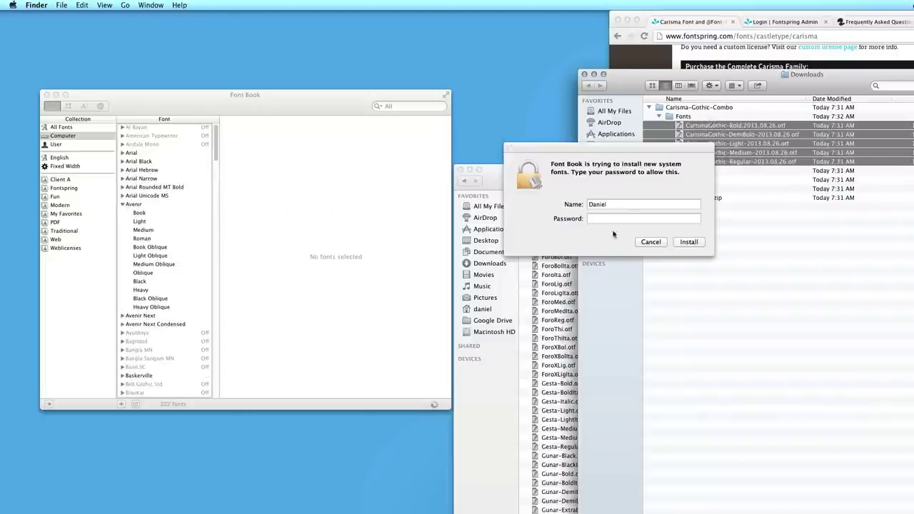
# Enter the administrator password to authorize the system-wide font install
pyautogui.click(614, 213)
pyautogui.click(613, 218)
pyautogui.write('********')
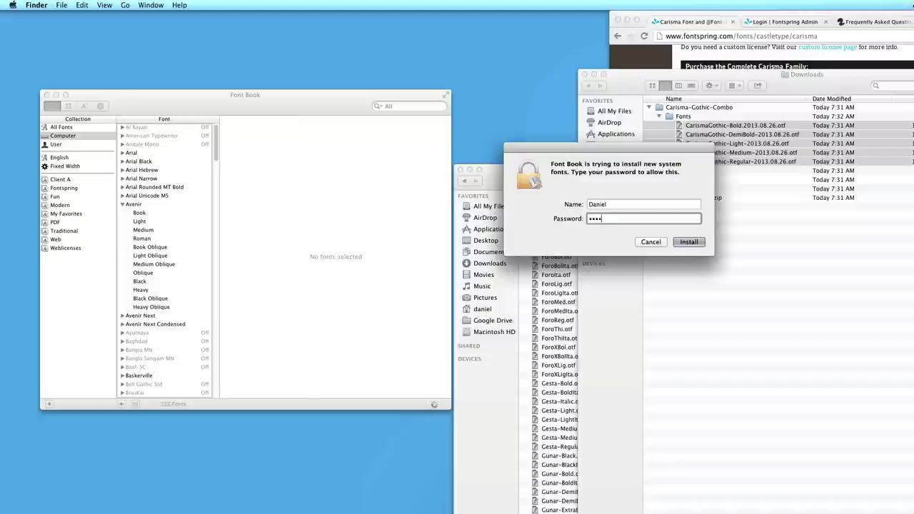
pyautogui.press('Return')
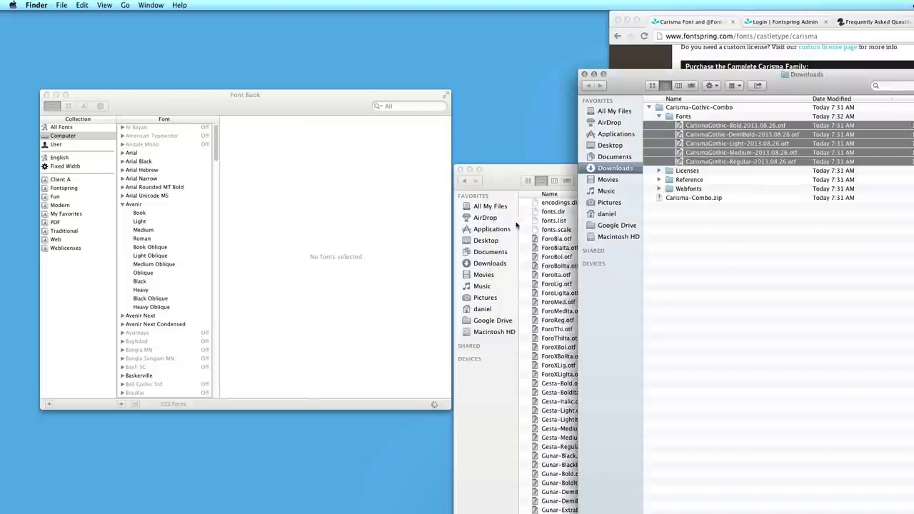
# Put Carisma Gothic into a new 'Castle Type' collection, then show the Computer fonts in a larger window
pyautogui.click(123, 207)
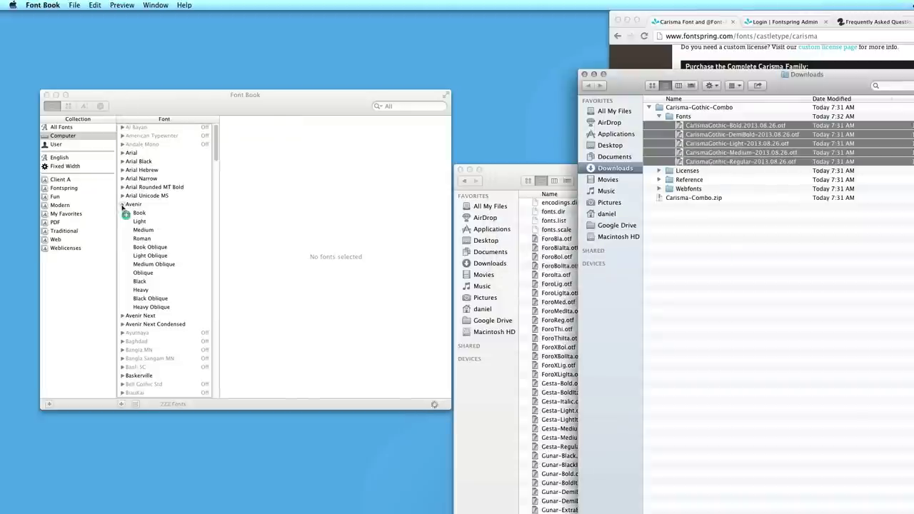
pyautogui.moveTo(122, 207); pyautogui.dragTo(133, 218)
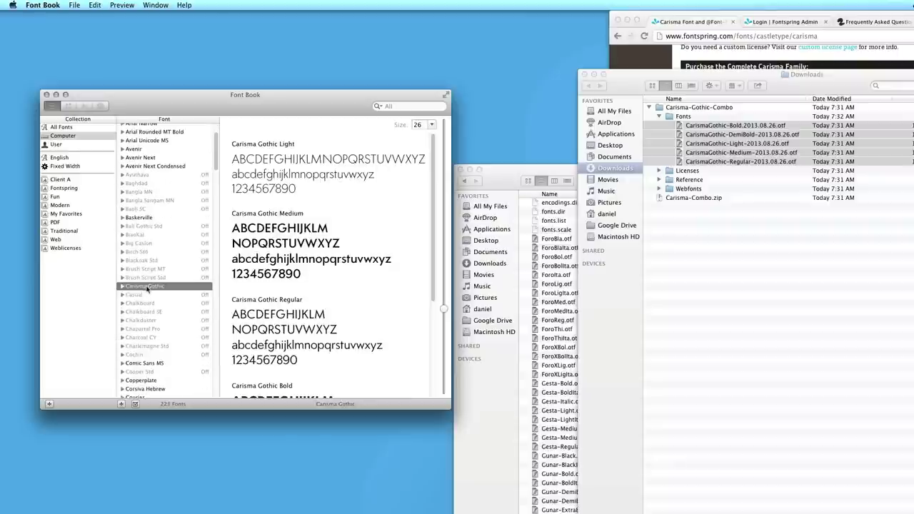
pyautogui.moveTo(147, 291); pyautogui.dragTo(85, 266)
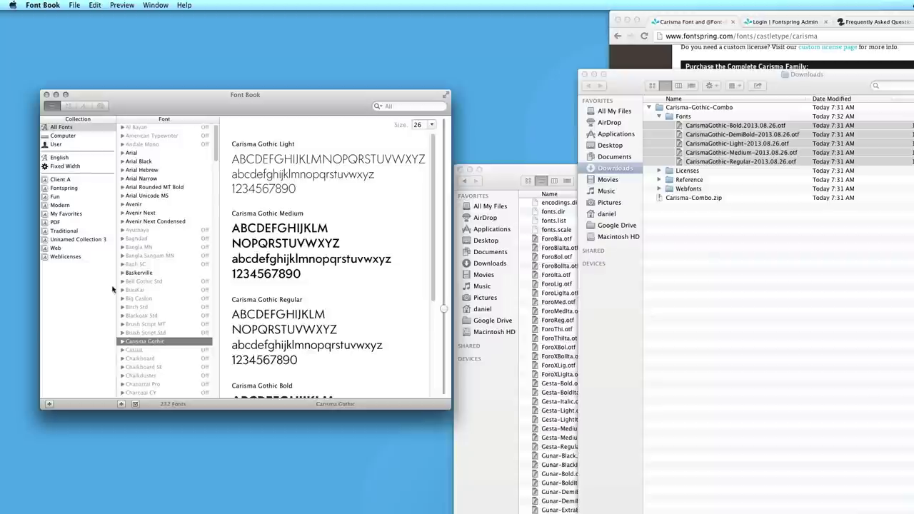
pyautogui.click(69, 242)
pyautogui.click(68, 242)
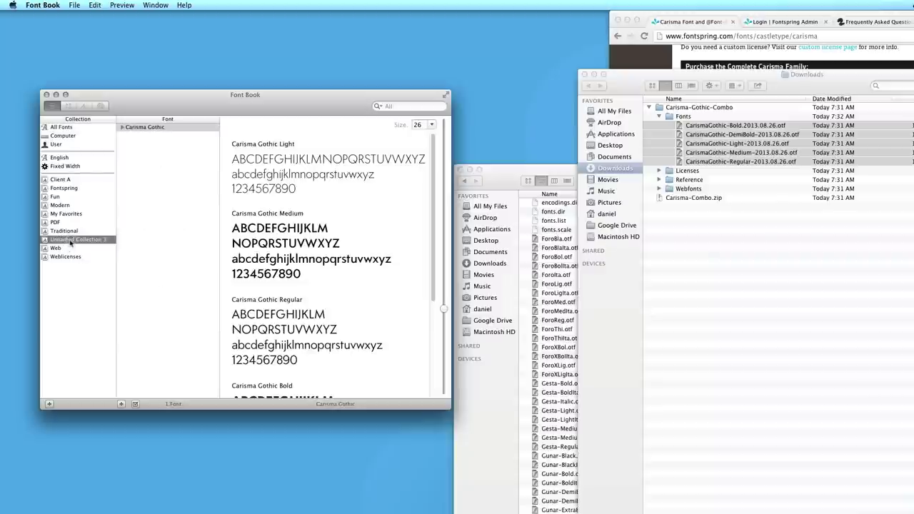
pyautogui.write('Castle Type')
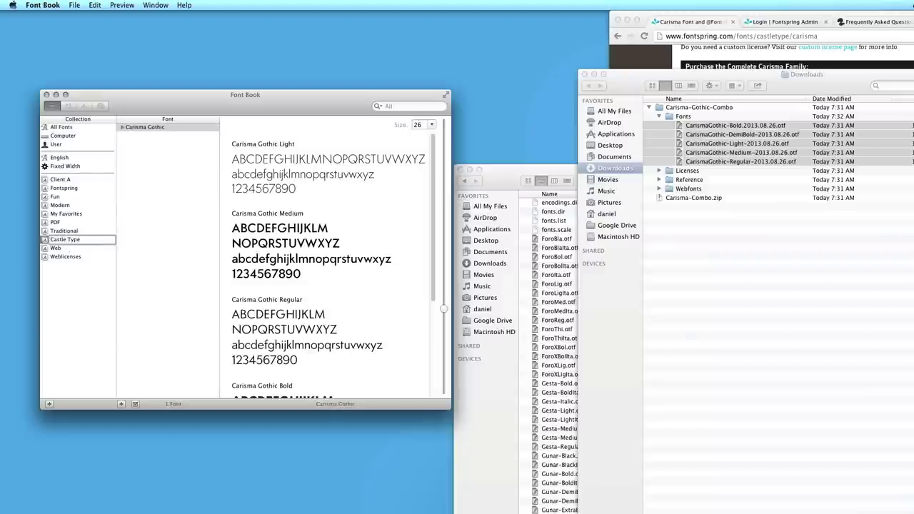
pyautogui.press('Return')
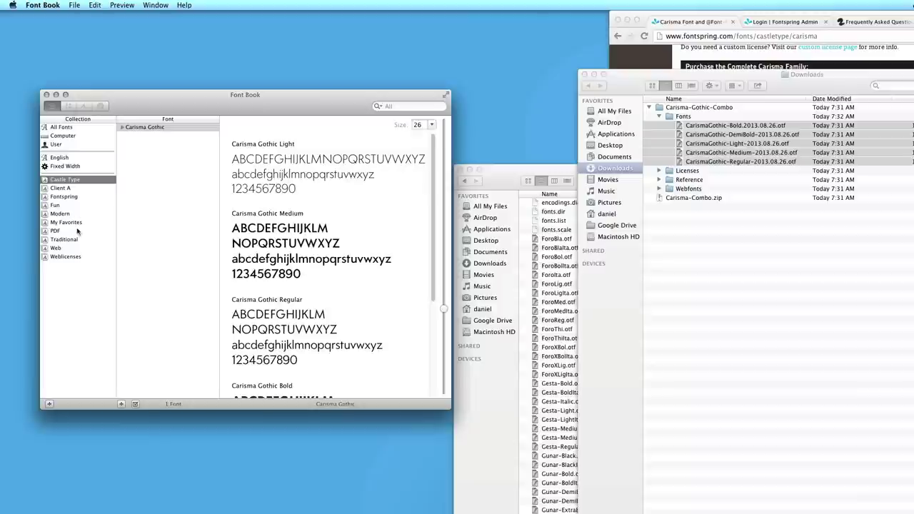
pyautogui.click(69, 135)
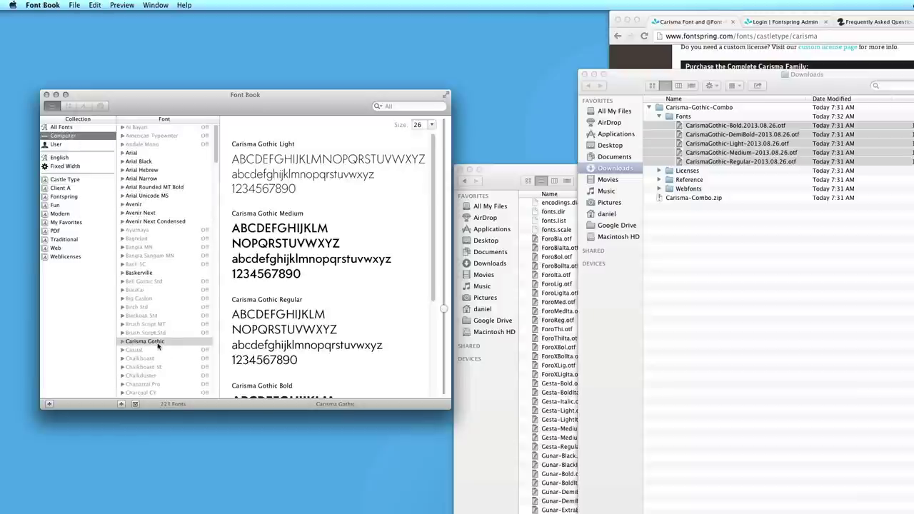
pyautogui.moveTo(448, 407); pyautogui.dragTo(486, 494)
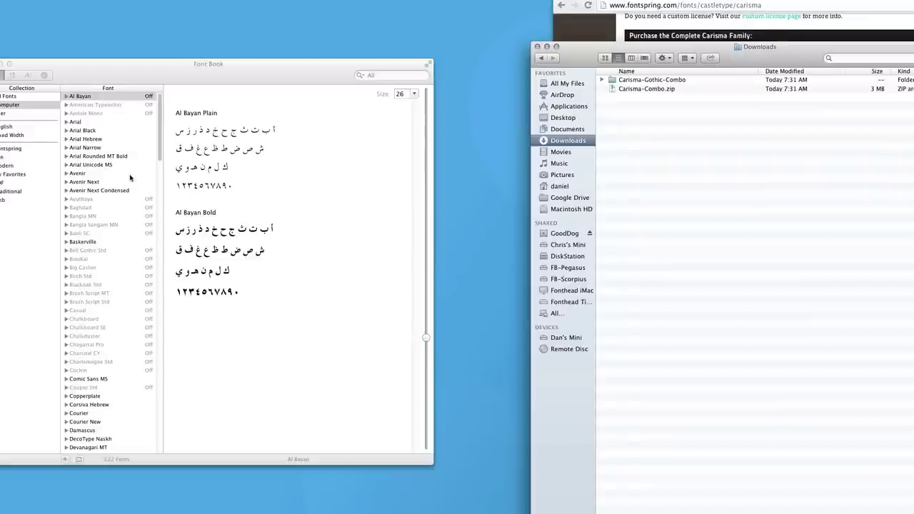
# Drag the five Carisma Gothic font files from the Carisma-Gothic-Combo folder into the collection list
pyautogui.click(602, 80)
pyautogui.click(653, 98)
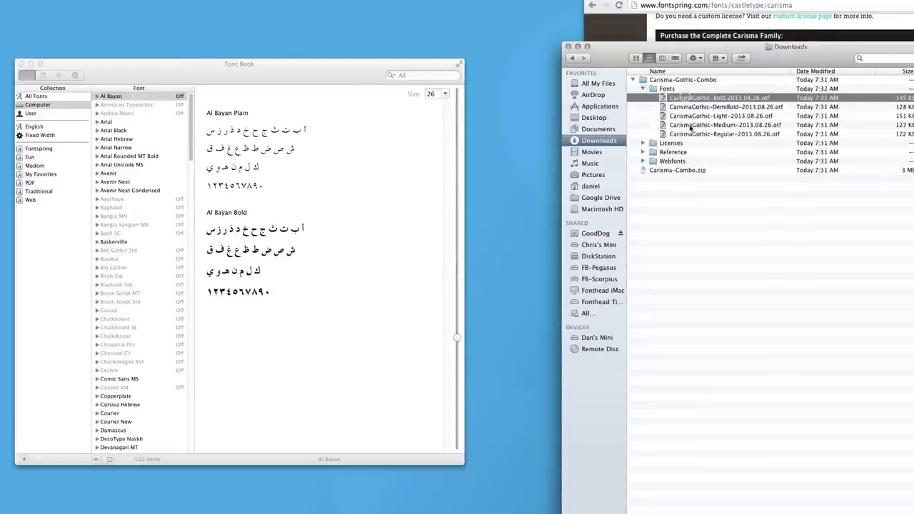
pyautogui.keyDown('shift'); pyautogui.click(691, 132); pyautogui.keyUp('shift')
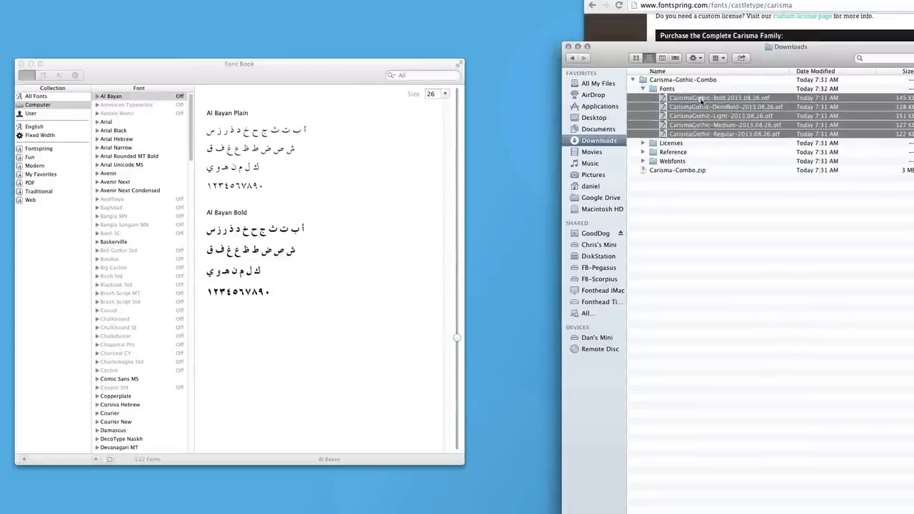
pyautogui.moveTo(700, 100); pyautogui.dragTo(82, 150)
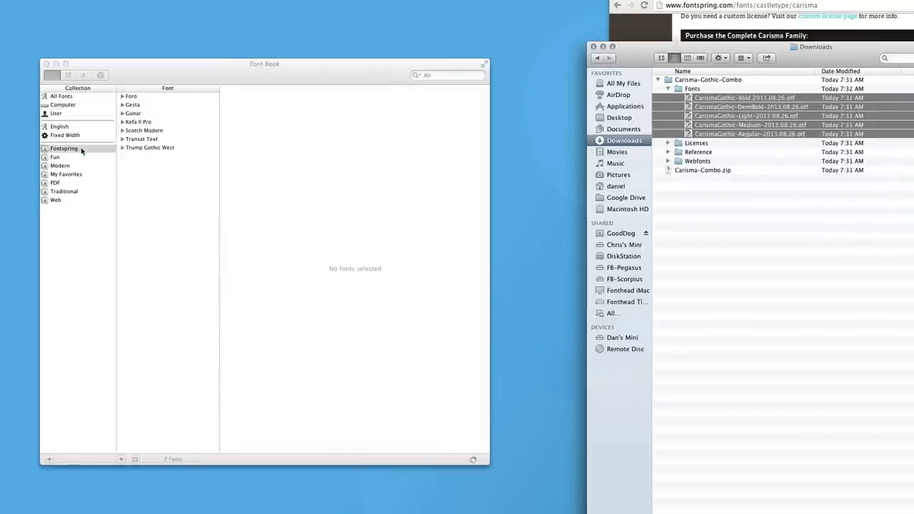